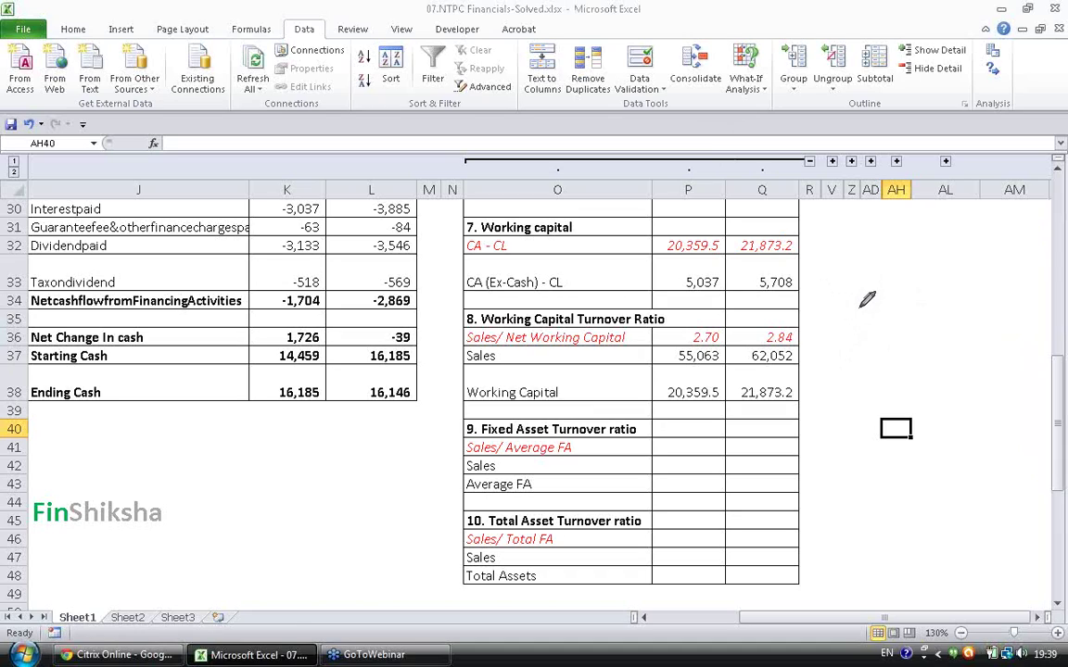
Handwrite the formula Sales over Avg F.A beside the ratio table, with the example 100 over 20 giving 5x below it
mouse_move(854, 288)
left_mouse_down()
mouse_move(907, 291)
mouse_move(849, 322)
mouse_move(941, 321)
left_mouse_up()
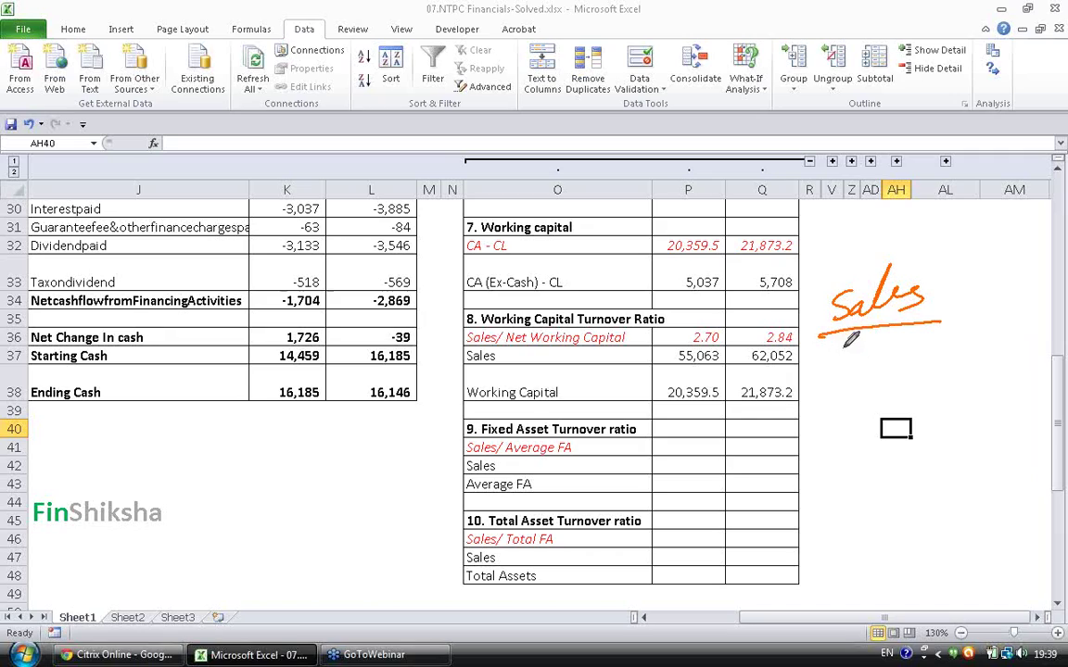
mouse_move(826, 351)
left_mouse_down()
mouse_move(853, 366)
mouse_move(883, 369)
mouse_move(895, 345)
mouse_move(938, 362)
left_mouse_up()
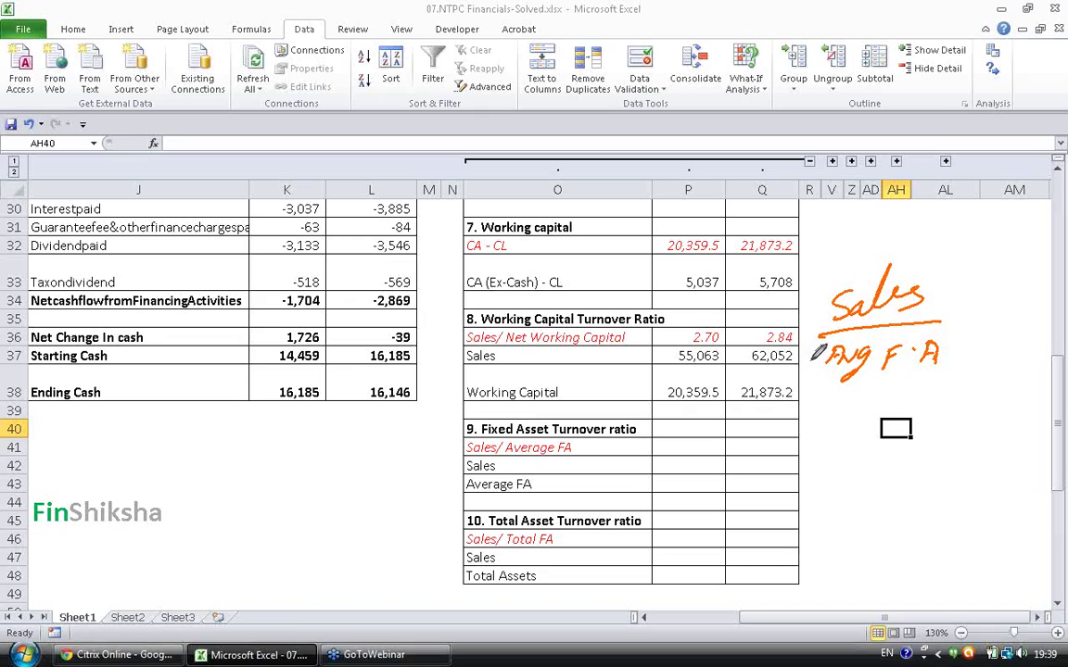
left_click_drag(847, 415, 846, 436)
left_click_drag(862, 421, 883, 416)
left_click_drag(830, 452, 931, 431)
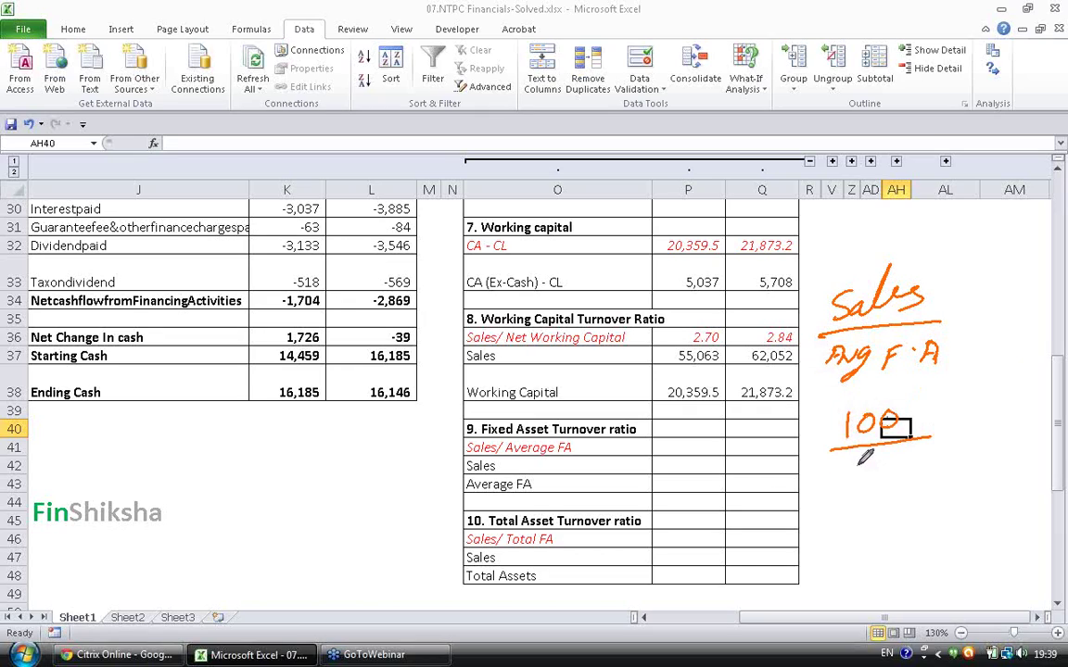
mouse_move(855, 463)
left_mouse_down()
mouse_move(854, 478)
mouse_move(869, 471)
mouse_move(863, 479)
left_mouse_up()
left_click_drag(849, 463, 918, 476)
left_click_drag(924, 461, 924, 462)
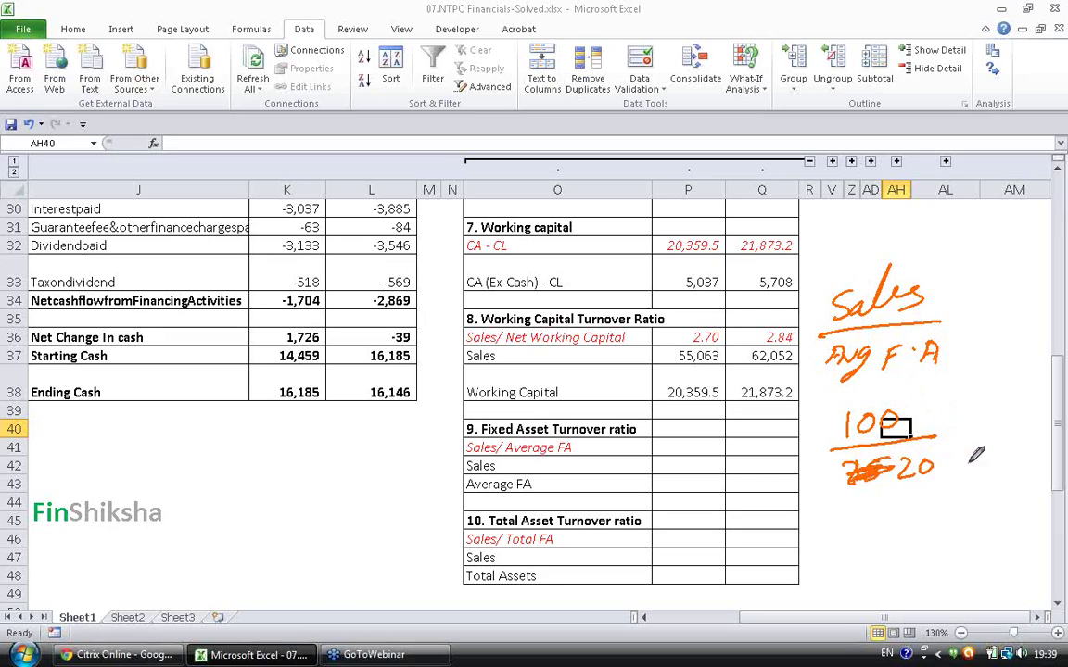
mouse_move(929, 473)
left_mouse_down()
mouse_move(949, 454)
mouse_move(1019, 454)
left_mouse_up()
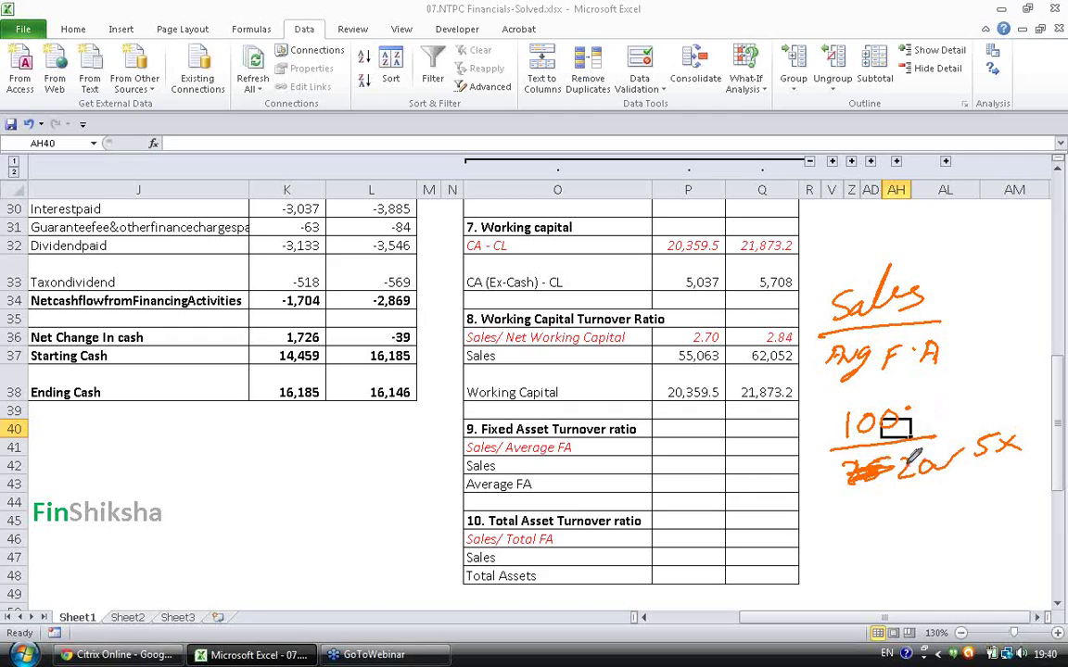
Draw an upward arrow next to the handwritten 100 and write FATR with an upward arrow below the example
mouse_move(926, 408)
left_mouse_down()
mouse_move(922, 434)
mouse_move(936, 401)
left_mouse_up()
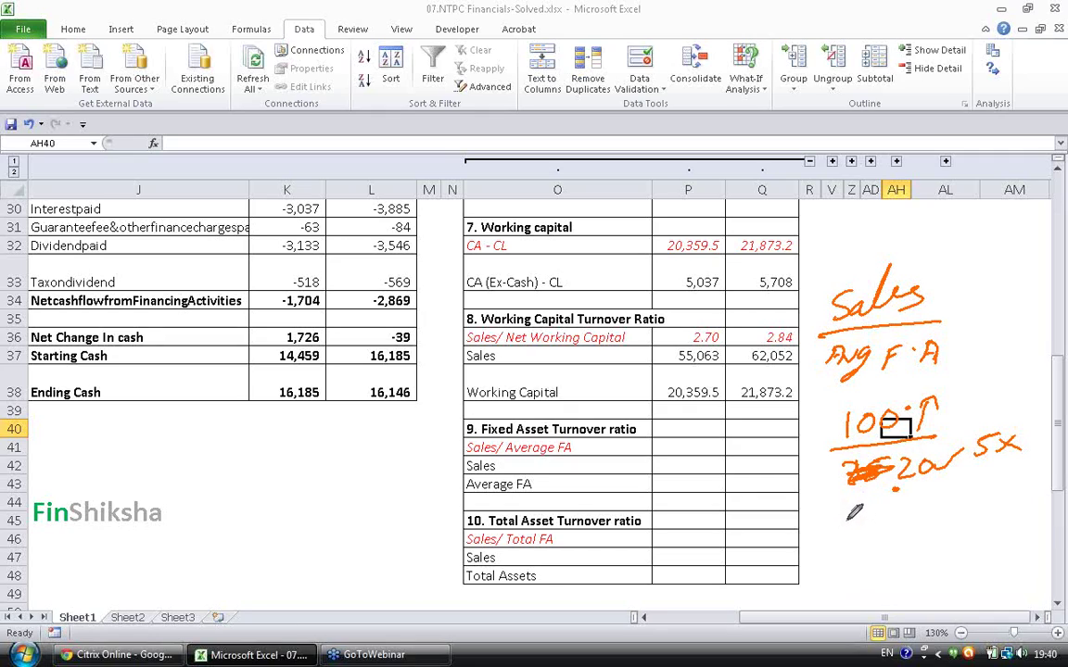
mouse_move(836, 536)
left_mouse_down()
mouse_move(846, 514)
mouse_move(861, 532)
mouse_move(859, 523)
mouse_move(886, 515)
left_mouse_up()
mouse_move(875, 516)
left_mouse_down()
mouse_move(873, 538)
mouse_move(889, 538)
left_mouse_up()
left_click_drag(889, 517, 901, 538)
left_click_drag(812, 537, 836, 512)
left_click_drag(814, 526, 829, 526)
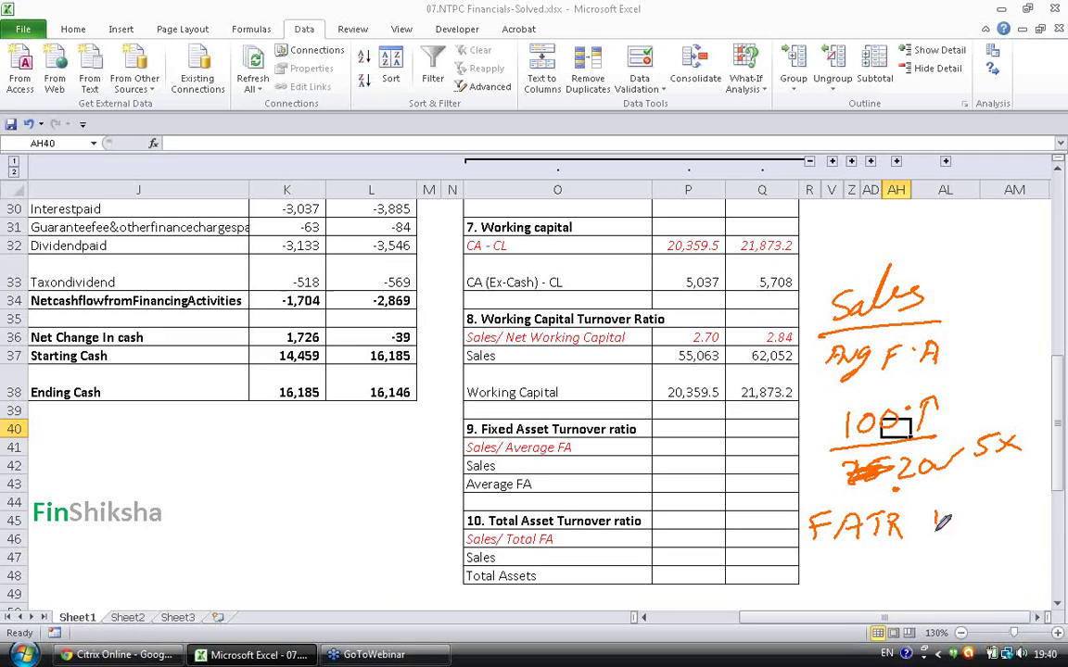
mouse_move(931, 537)
left_mouse_down()
mouse_move(933, 505)
mouse_move(940, 519)
left_mouse_up()
Erase all pen drawings and return to the normal non-drawing mode
right_click(953, 178)
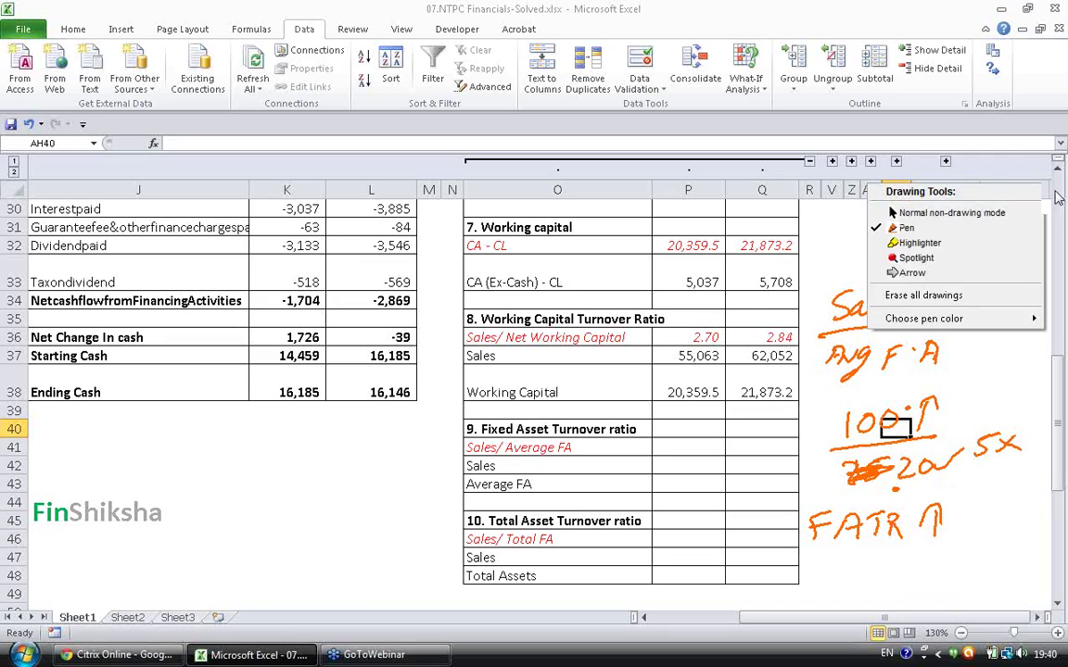
left_click(936, 290)
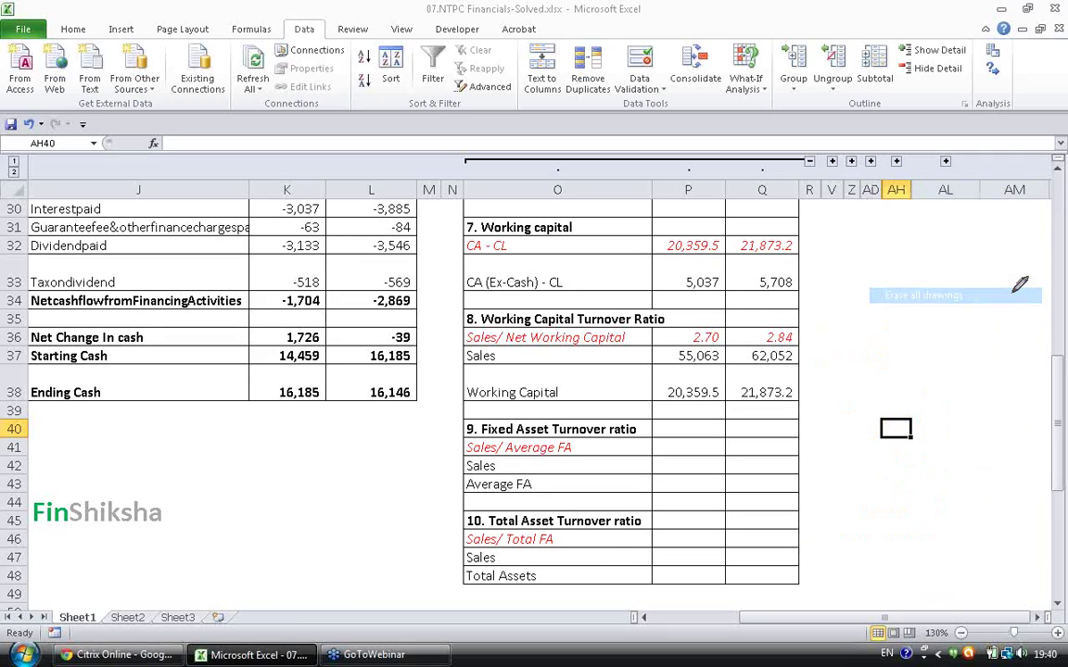
right_click(1061, 202)
left_click(1019, 218)
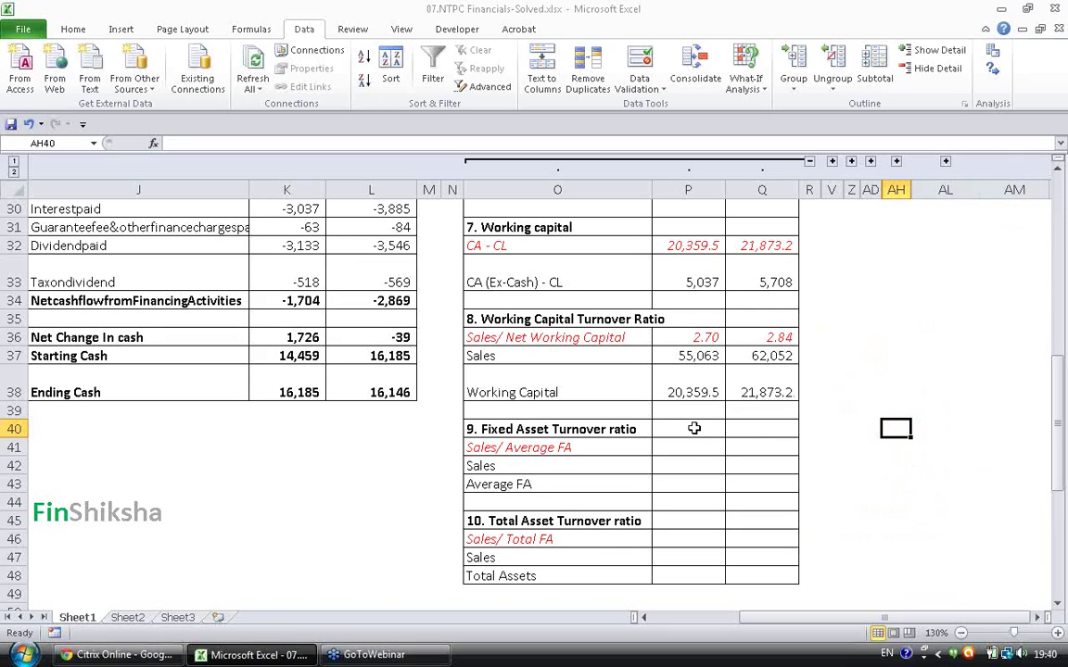
Link the Sales cell P42 of the Fixed Asset Turnover ratio to P37 and copy the formula to Q42
left_click(691, 466)
type("=")
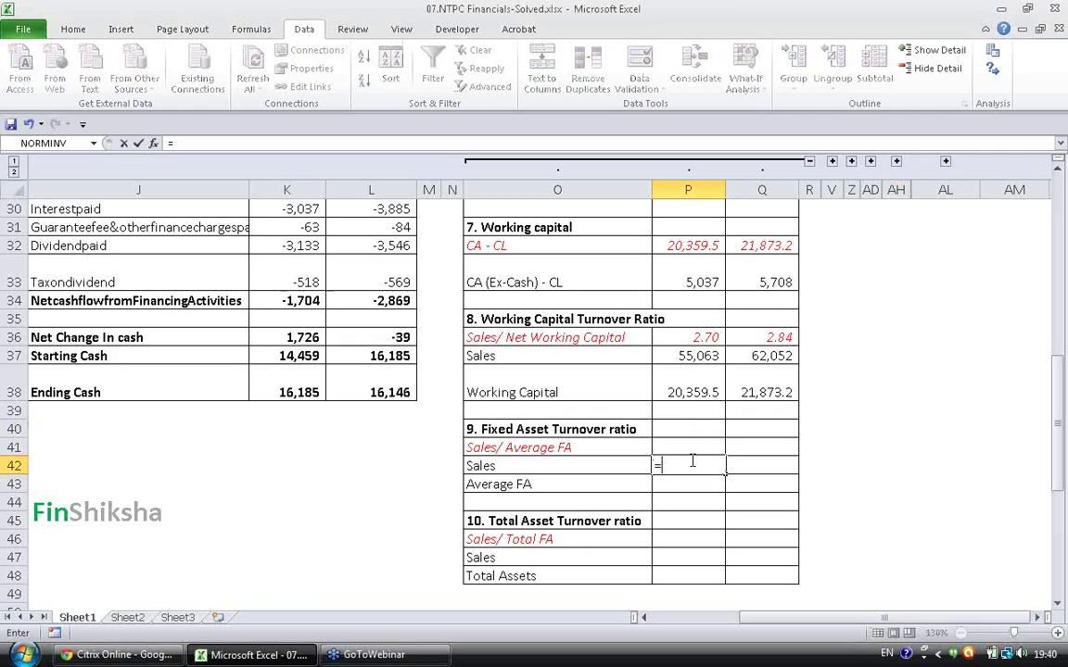
left_click(700, 361)
key("Return")
key("Up")
key("ctrl+c")
key("Right")
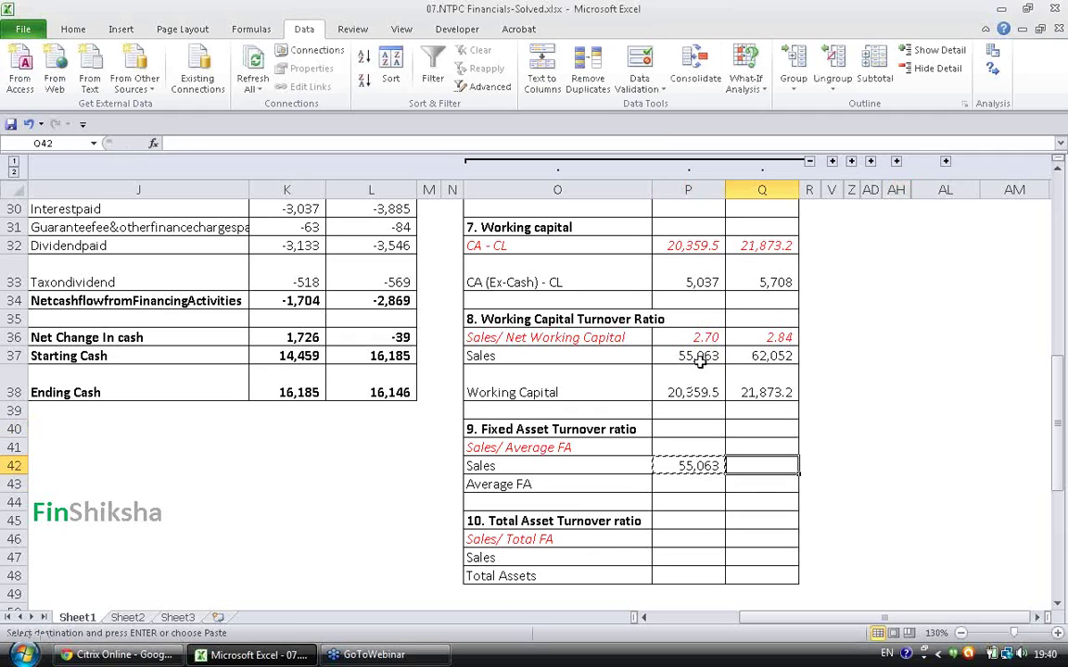
key("Return")
Look through the balance sheet's assets section down to Total Assets and back up to Non Current Assets
key("Home")
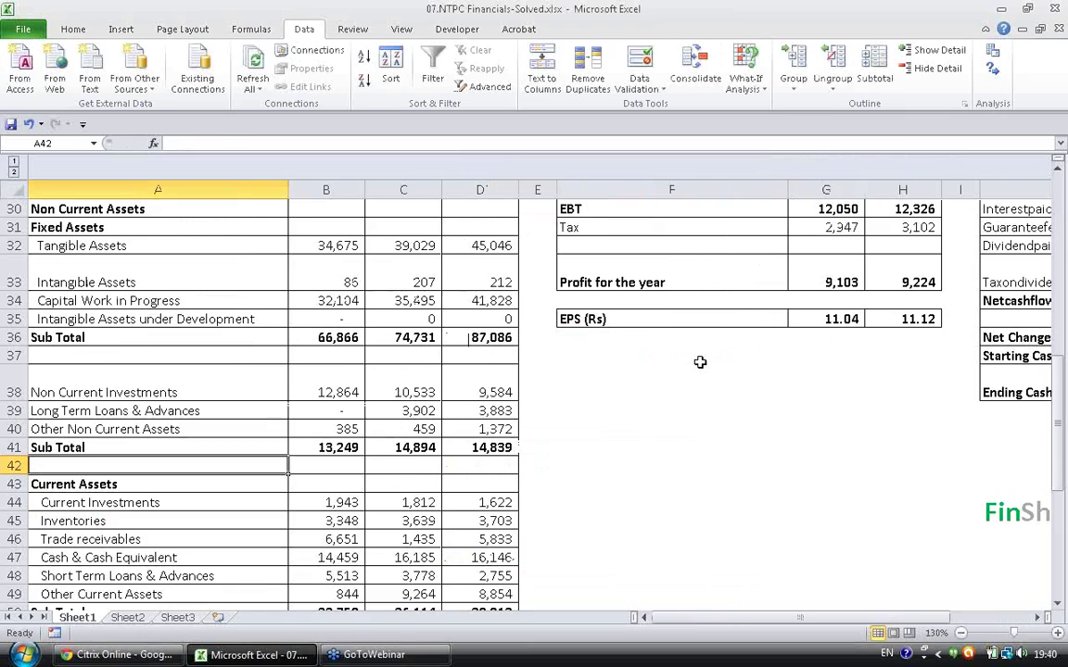
key("Down")
key("Down")
key("Down")
key("Down")
key("Down")
key("Down")
key("Down")
key("Down")
key("Down")
key("Down")
key("Down")
key("Down")
key("Down")
key("Down")
key("Down")
key("Down")
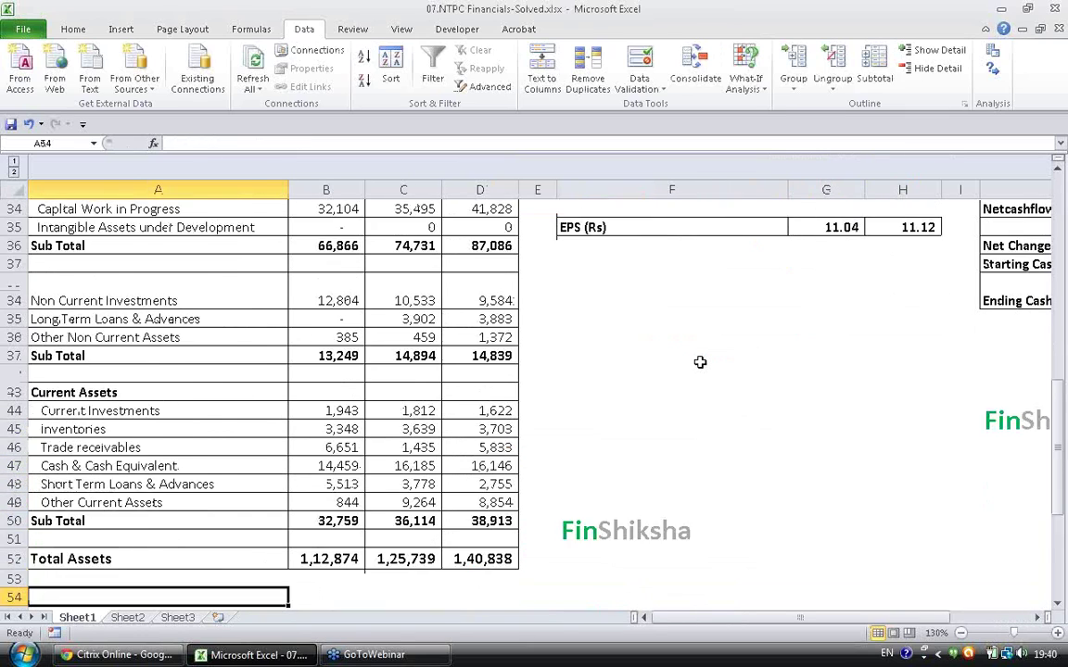
key("Up")
key("Up")
key("Up")
key("Up")
key("Up")
key("Up")
key("Up")
key("Up")
key("Up")
key("Up")
key("Up")
key("Up")
key("Up")
key("Up")
key("Up")
key("Up")
key("Up")
key("Up")
key("Up")
key("Up")
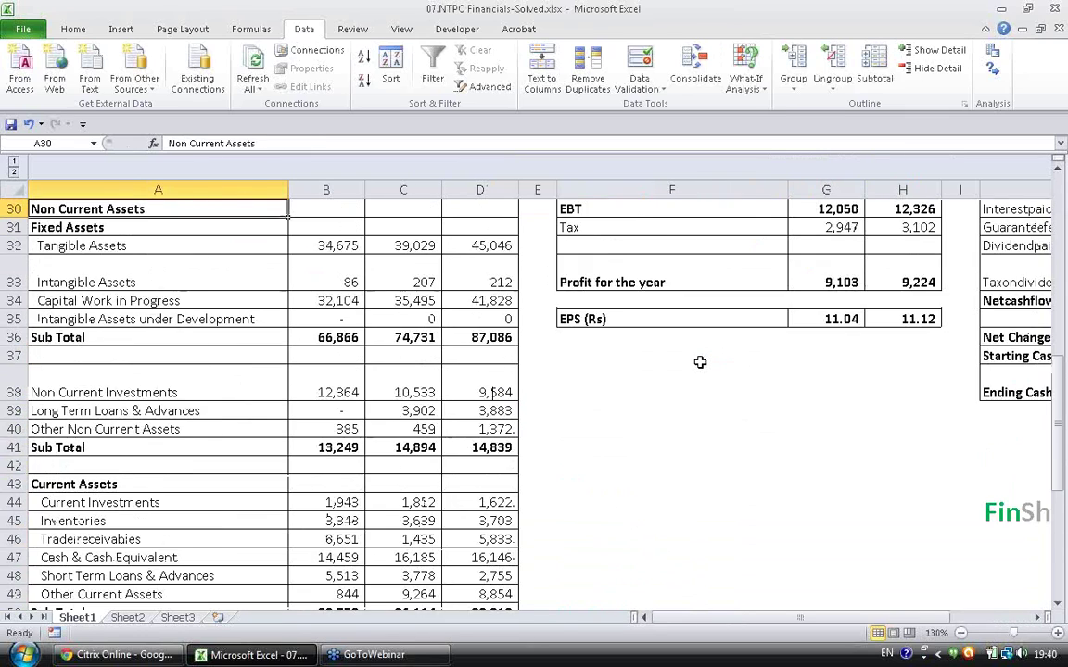
Examine the Fixed Assets rows, from Tangible Assets to Intangible Assets under Development, across all three years
key("Down")
key("Down")
key("Down")
key("Down")
key("shift+Down")
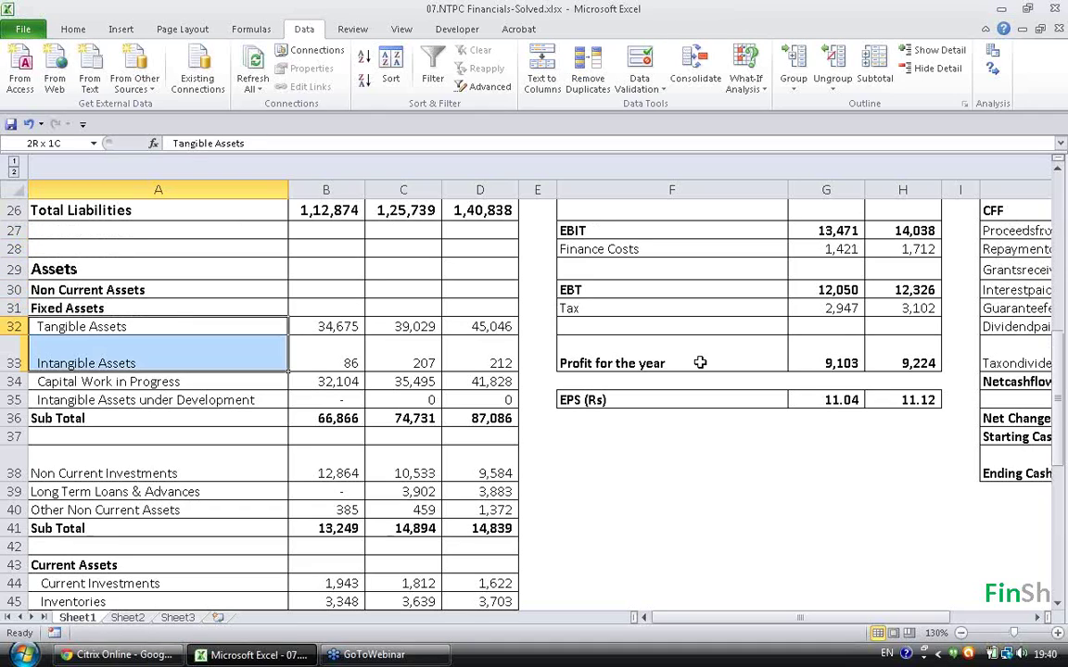
key("shift+Down")
key("shift+Down")
key("Down")
key("shift+Right")
key("shift+Right")
key("shift+Right")
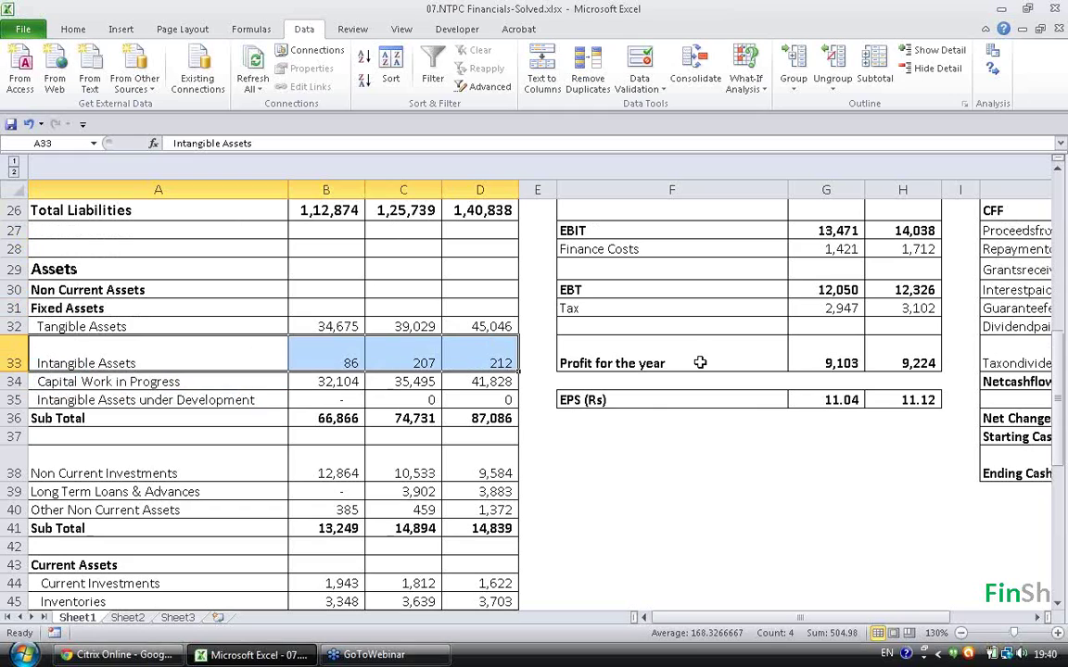
key("Down")
key("Down")
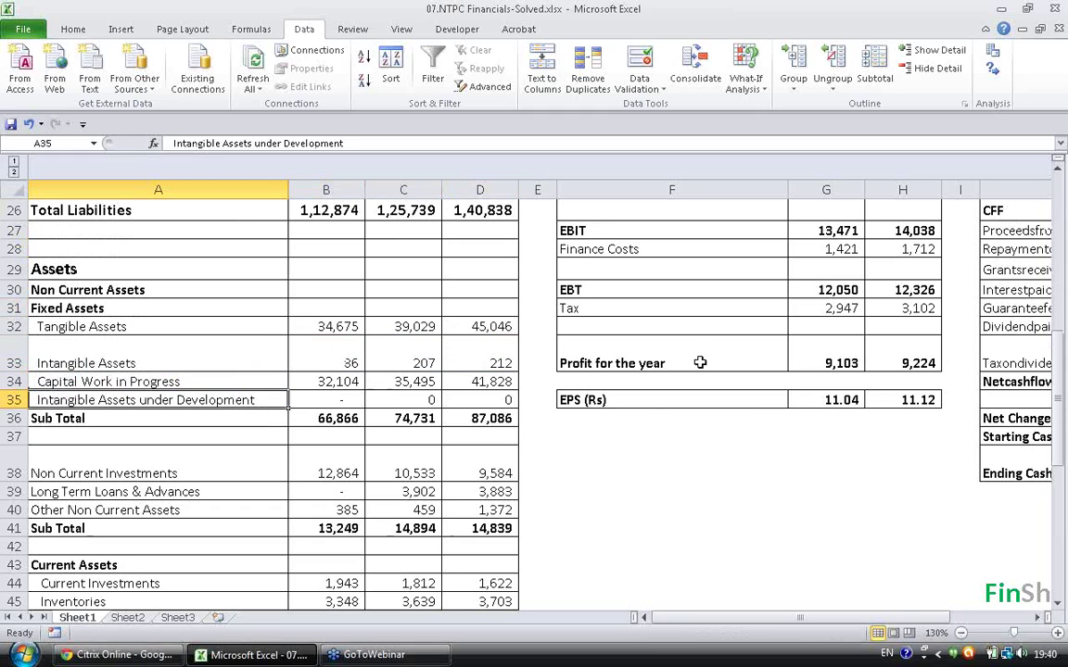
key("shift+Right")
key("shift+Right")
key("shift+Right")
key("shift+Right")
key("shift+Right")
key("shift+Left")
key("shift+Left")
key("Up")
key("Up")
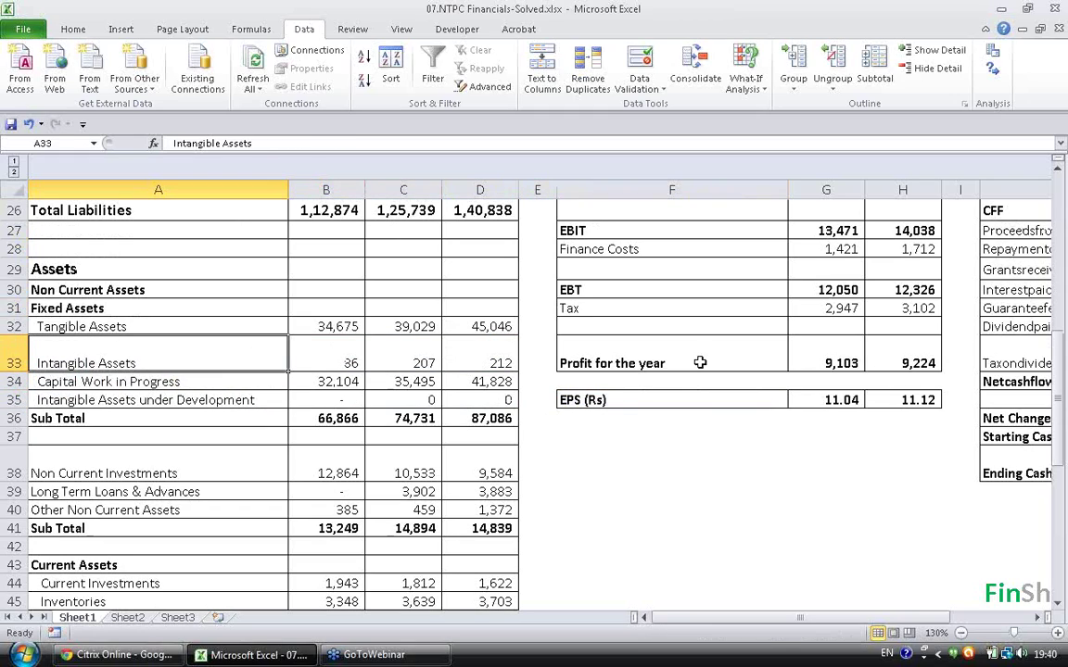
key("shift+Right")
key("shift+Right")
key("shift+Right")
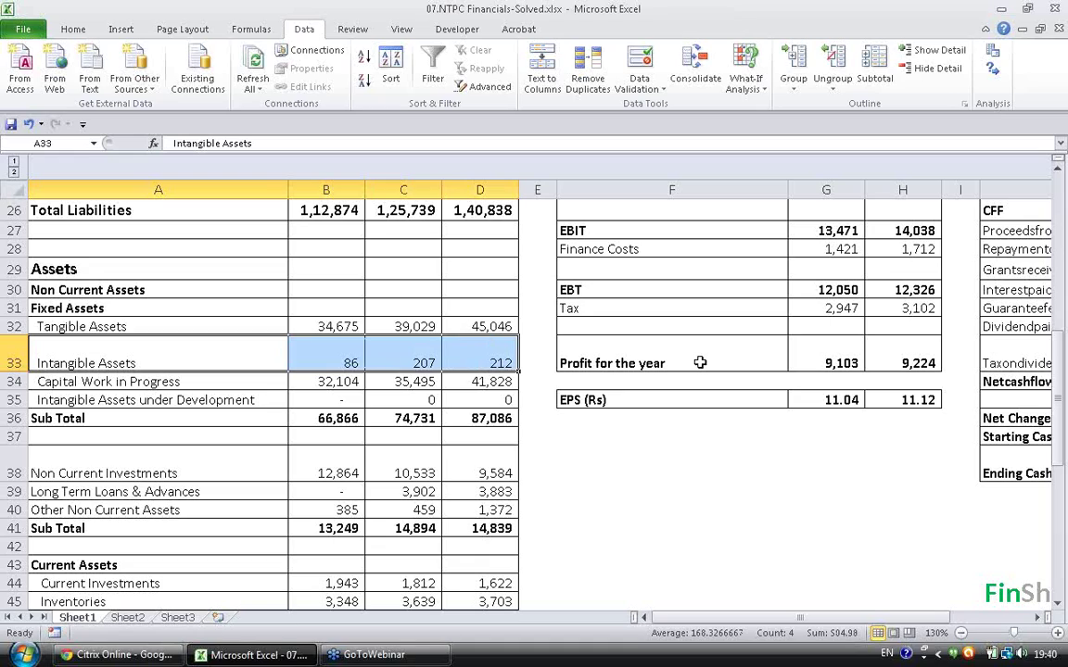
Compare the yearly values of Intangible Assets, Tangible Assets and Capital Work in Progress
key("Up")
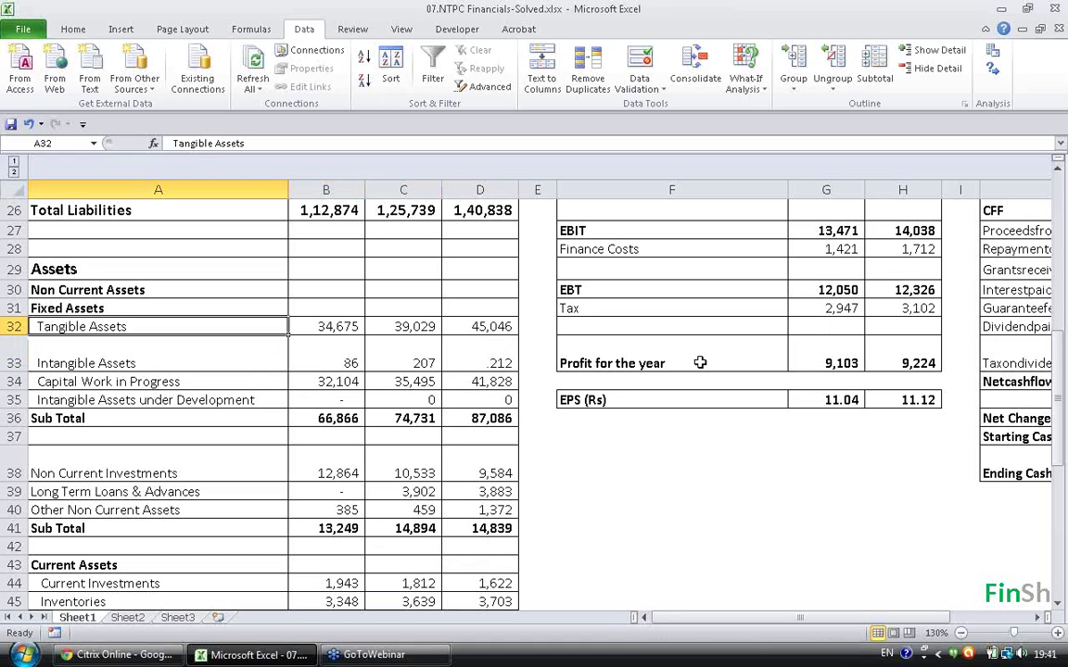
key("Up")
key("Down")
key("Down")
key("shift+Right")
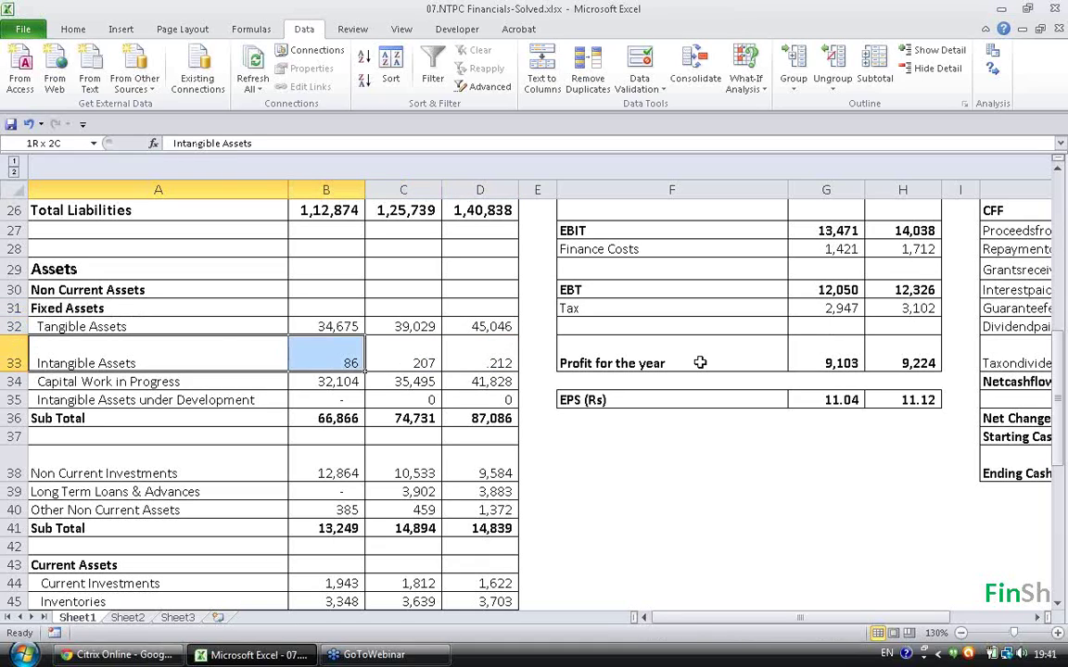
key("shift+Right")
key("shift+Right")
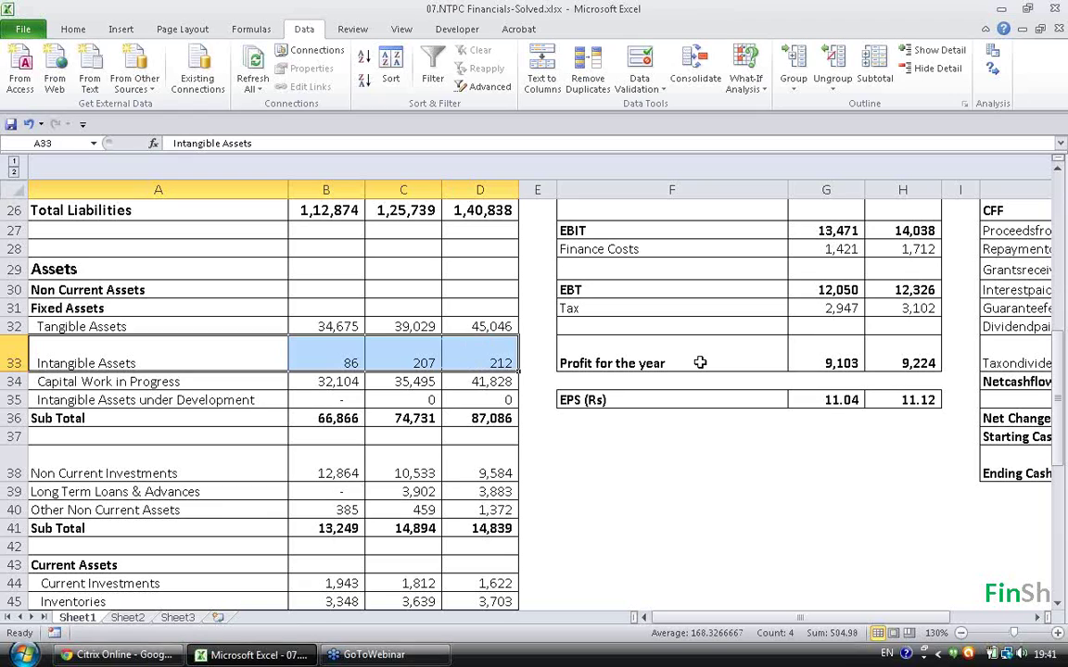
key("Up")
key("shift+Right")
key("shift+Right")
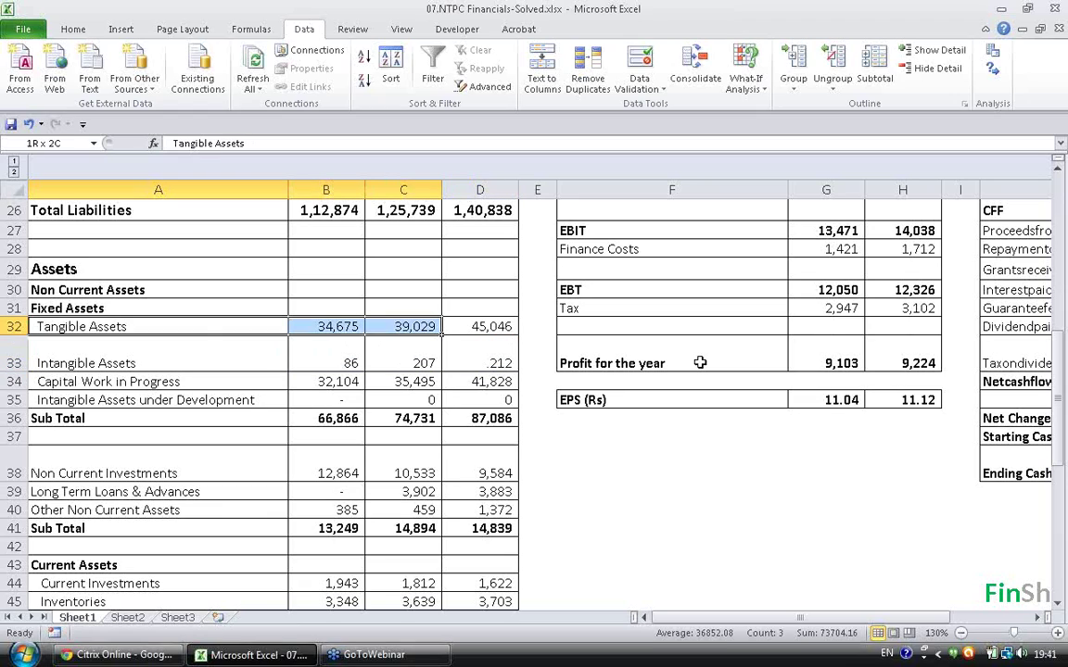
key("Down")
key("Down")
key("Down")
key("Up")
key("shift+Right")
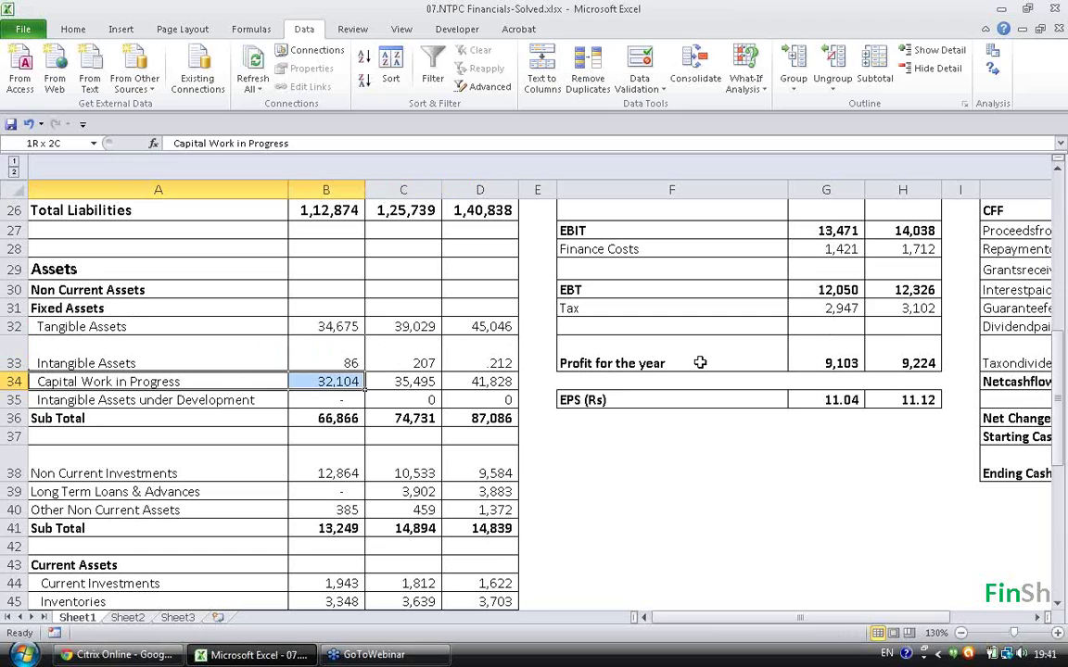
key("shift+Right")
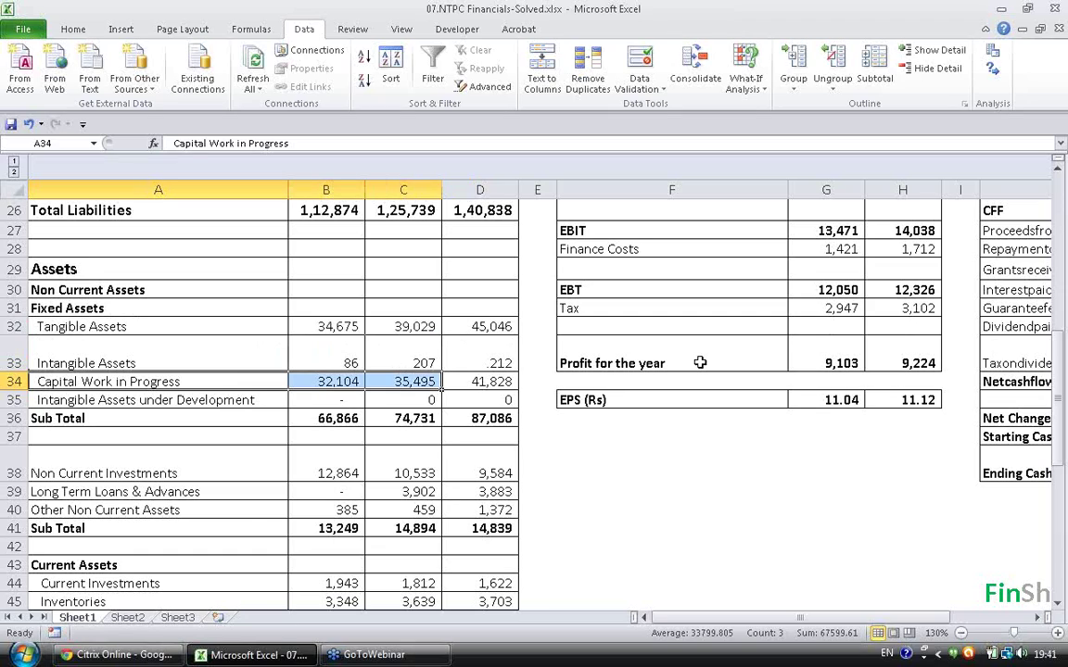
Calculate Average FA in P43 from Tangible Assets plus Capital Work in Progress for the first two years, using =AVERAGE((B32+B34),(C32+C34))
key("Right")
key("Right")
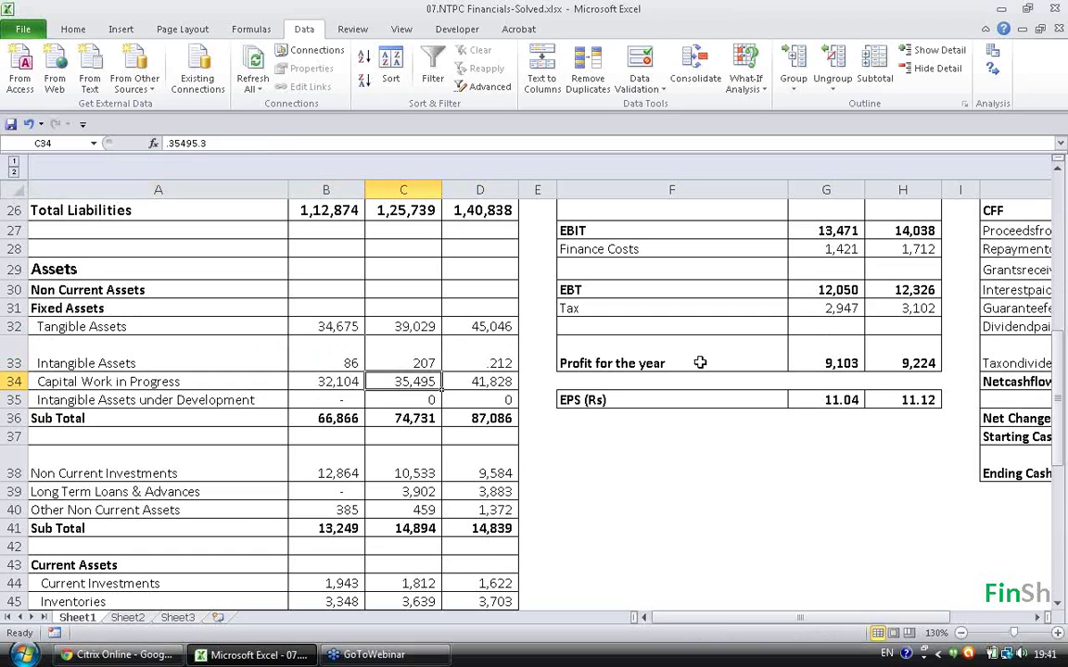
key("Right")
key("Right")
key("Right")
key("Right")
key("Right")
key("Right")
key("Right")
key("Right")
key("Right")
key("Right")
key("Right")
key("Right")
key("Right")
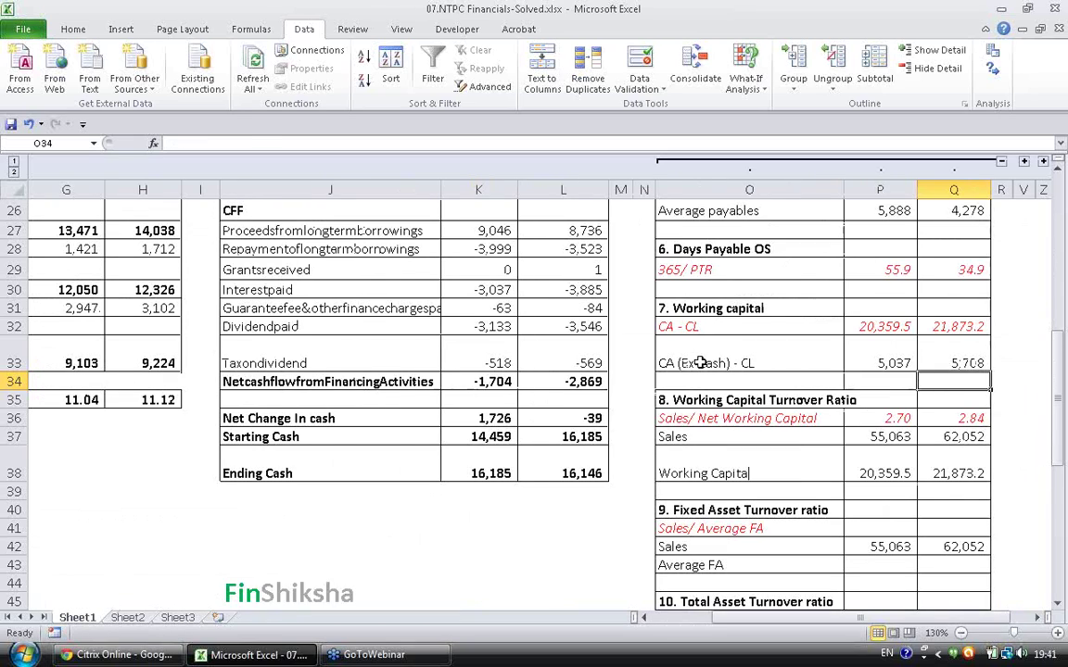
key("Down")
key("Down")
key("Down")
key("Down")
key("Down")
key("Down")
key("Down")
key("Down")
key("Down")
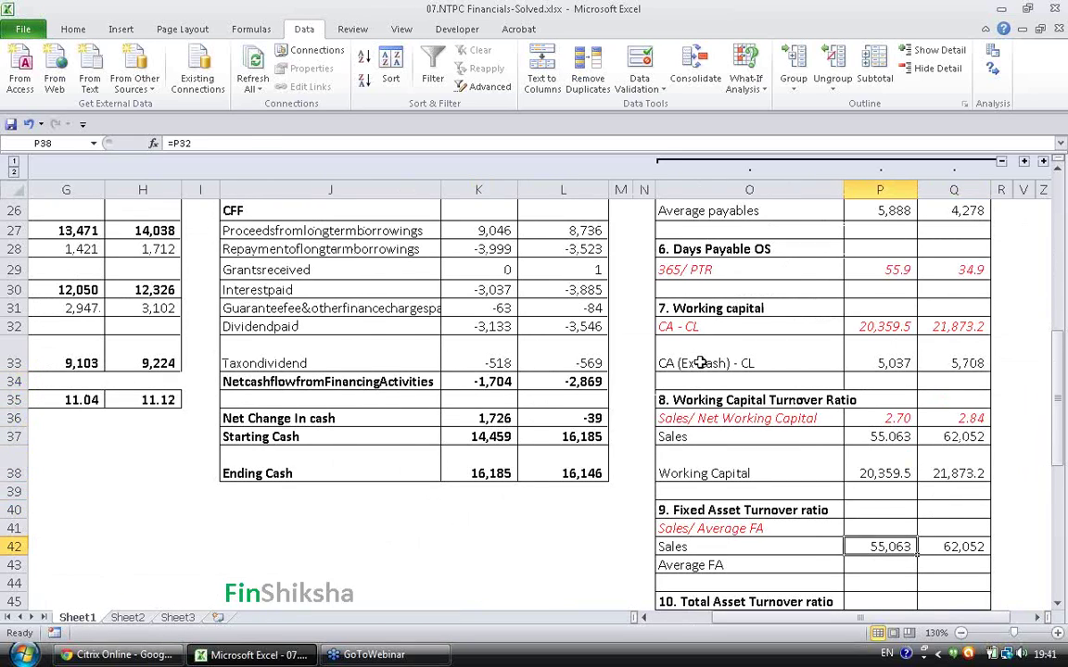
type("=average")
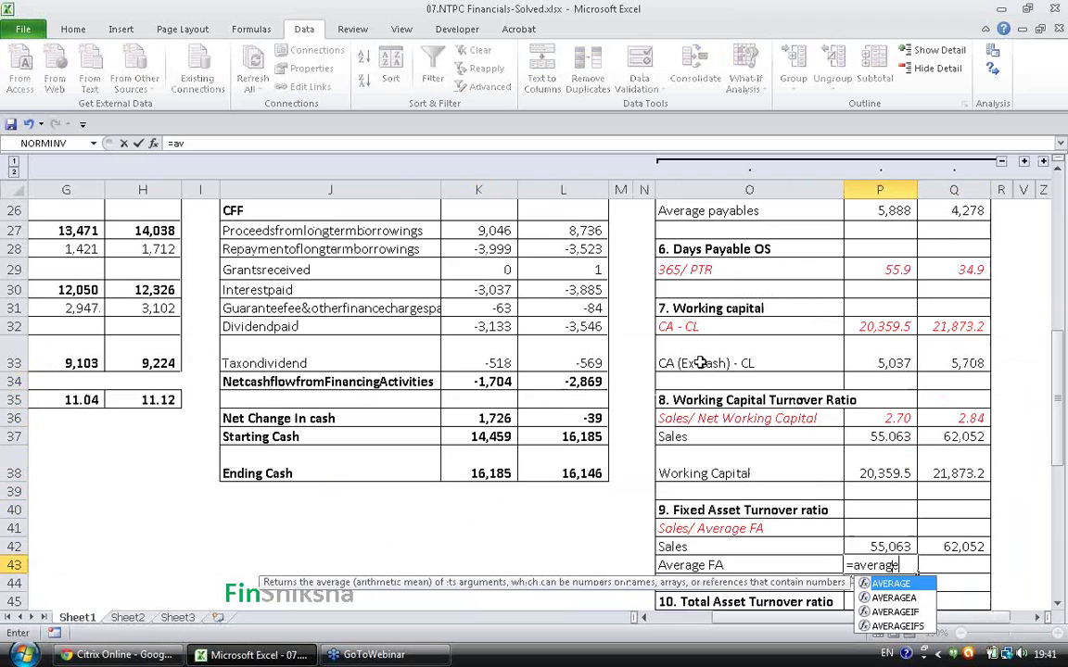
type("((")
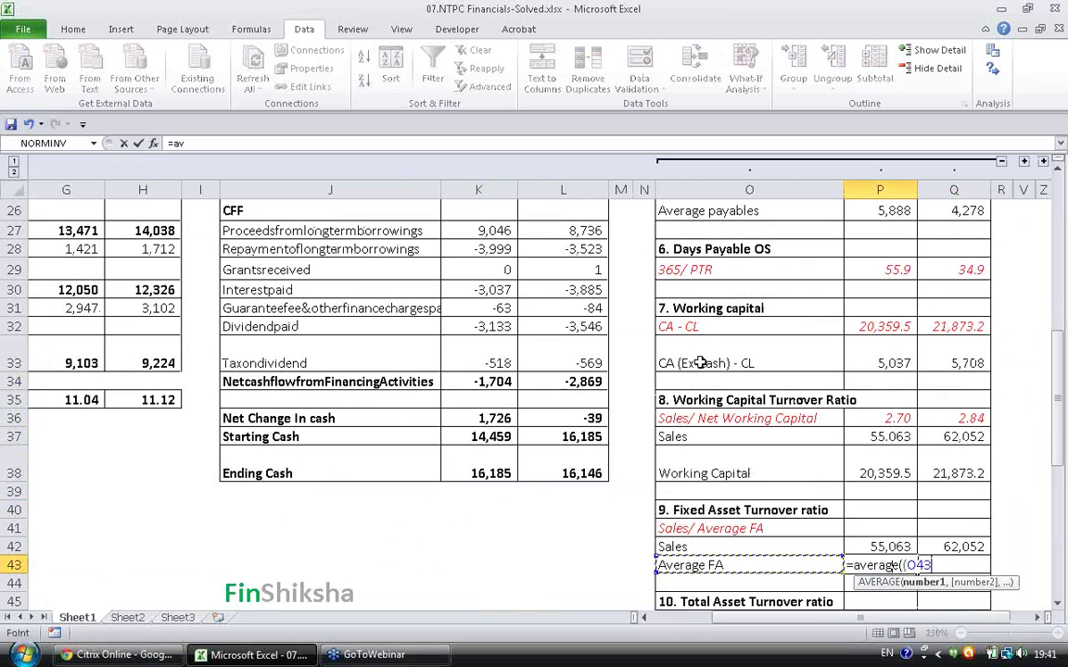
key("Home")
key("Up")
key("Up")
key("Up")
key("Up")
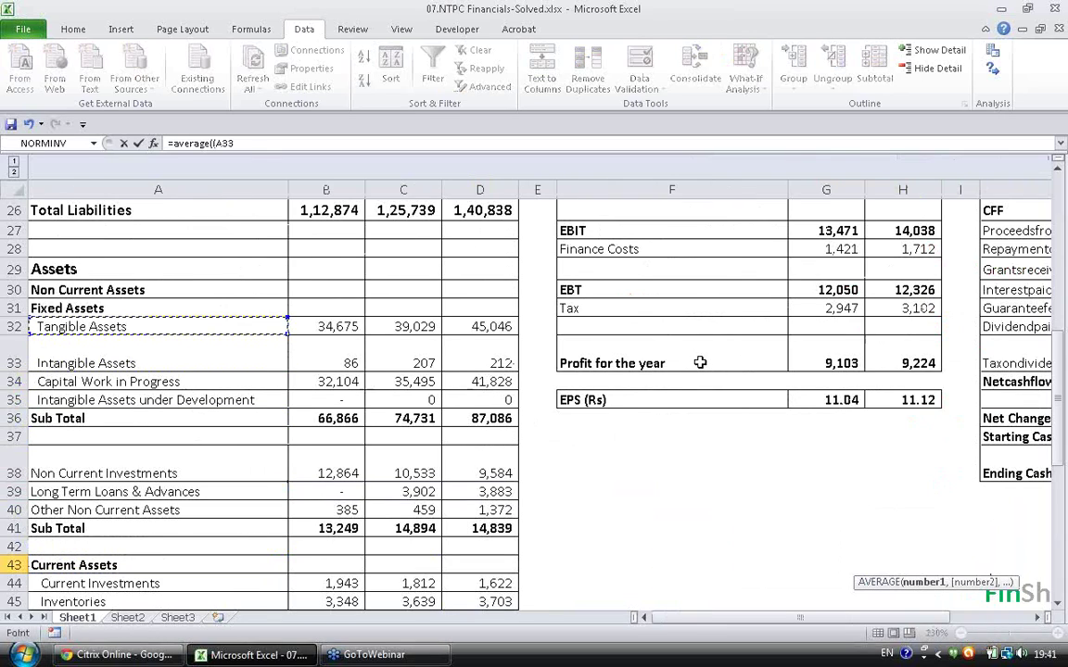
key("Right")
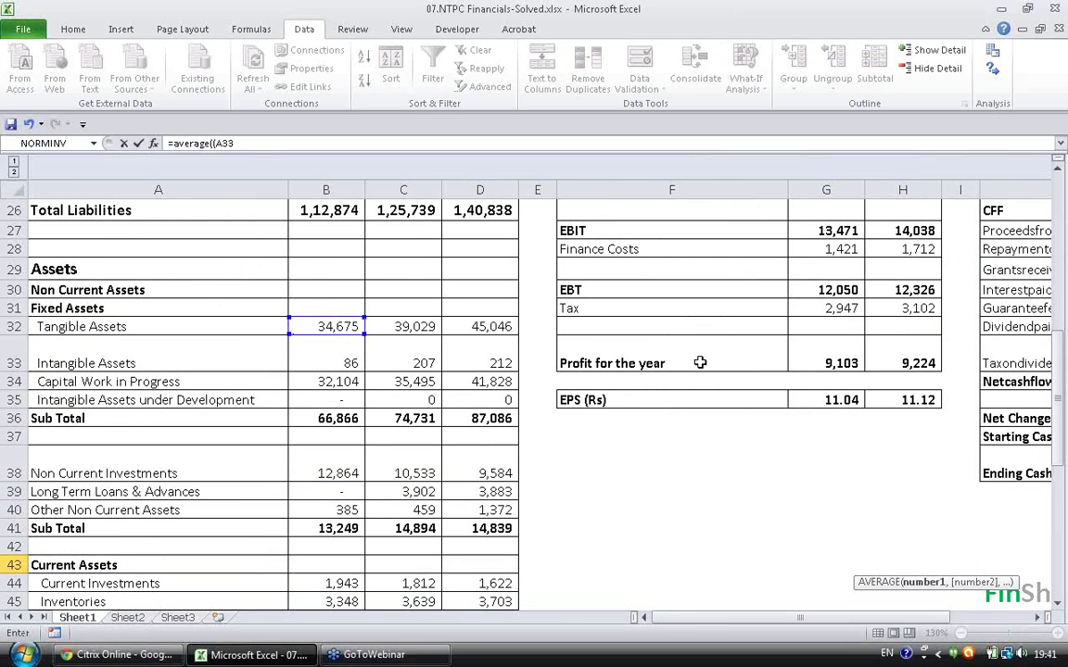
left_click(344, 381)
type(",")
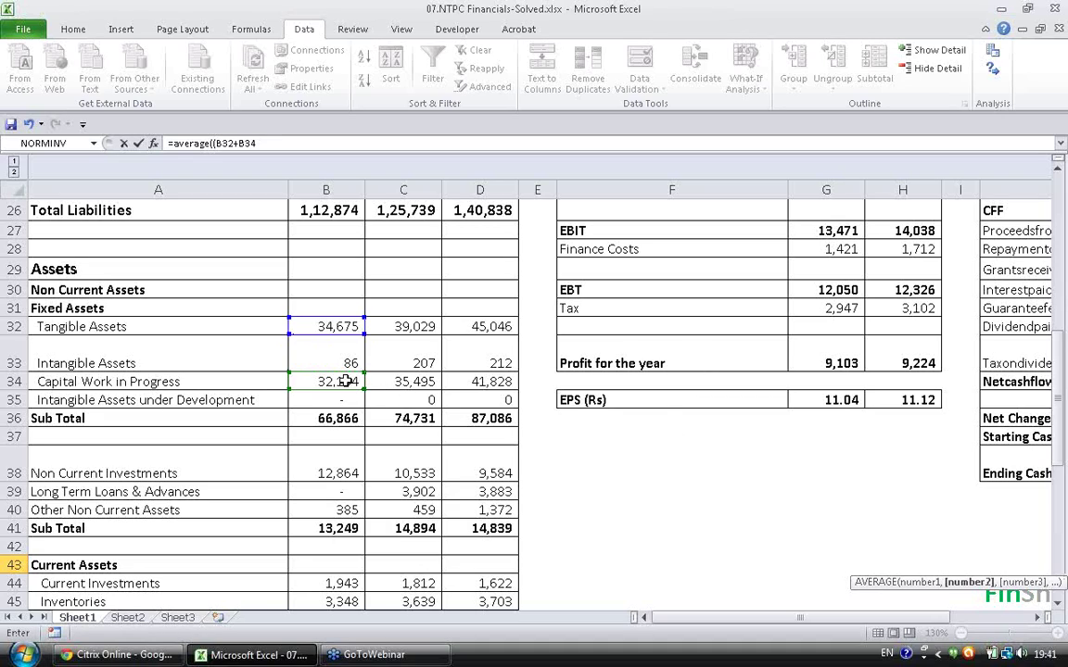
type("),")
type("(")
left_click(418, 331)
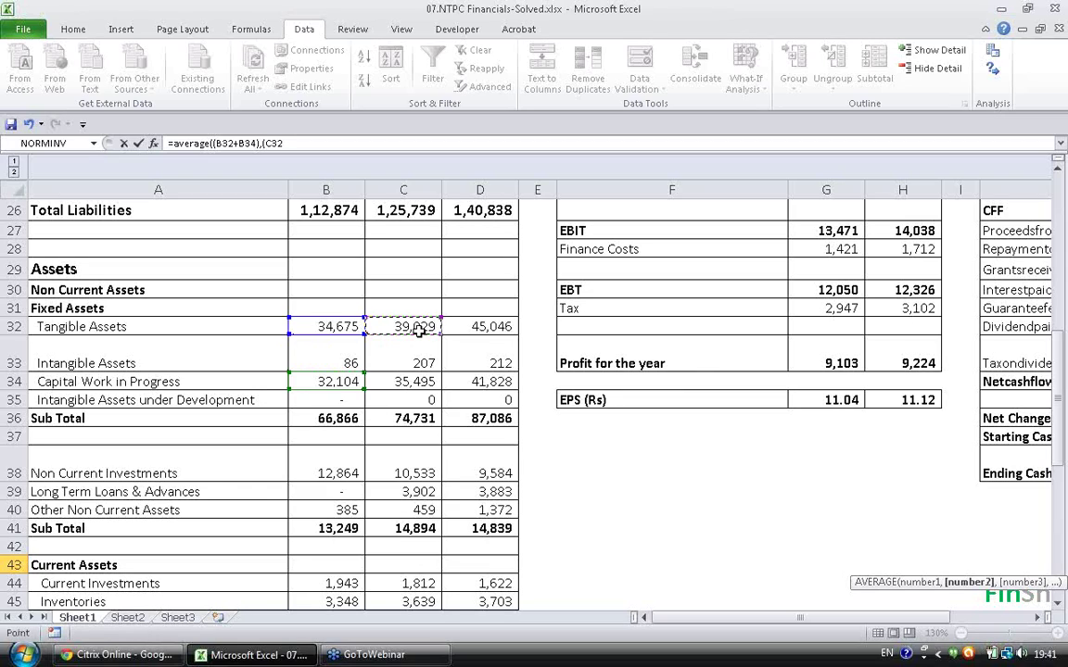
type("+C34")
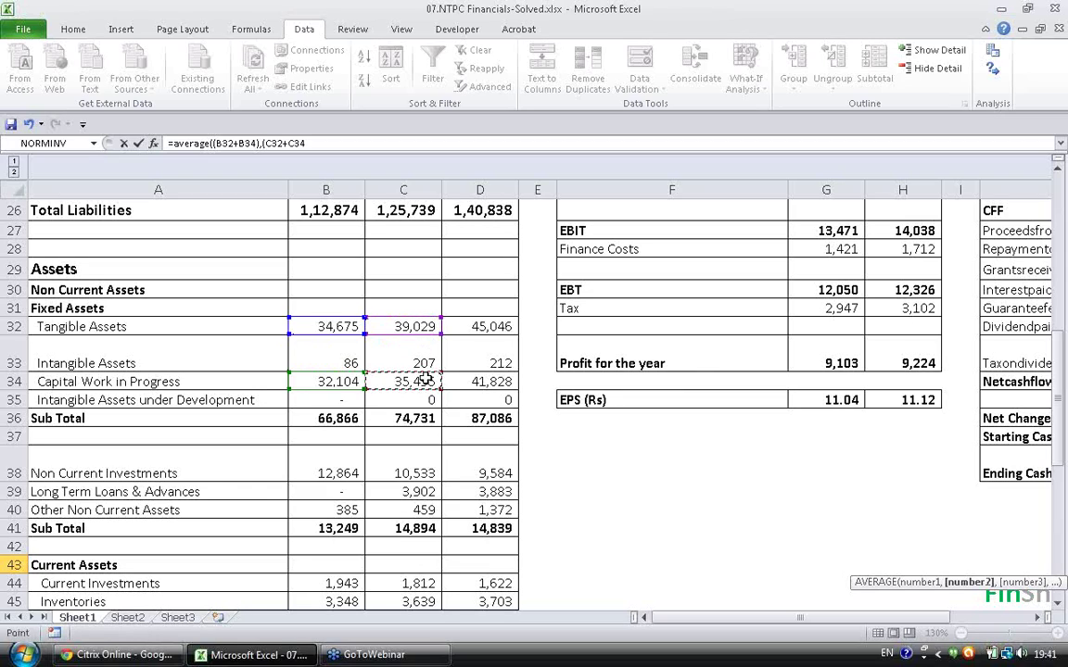
key("Return")
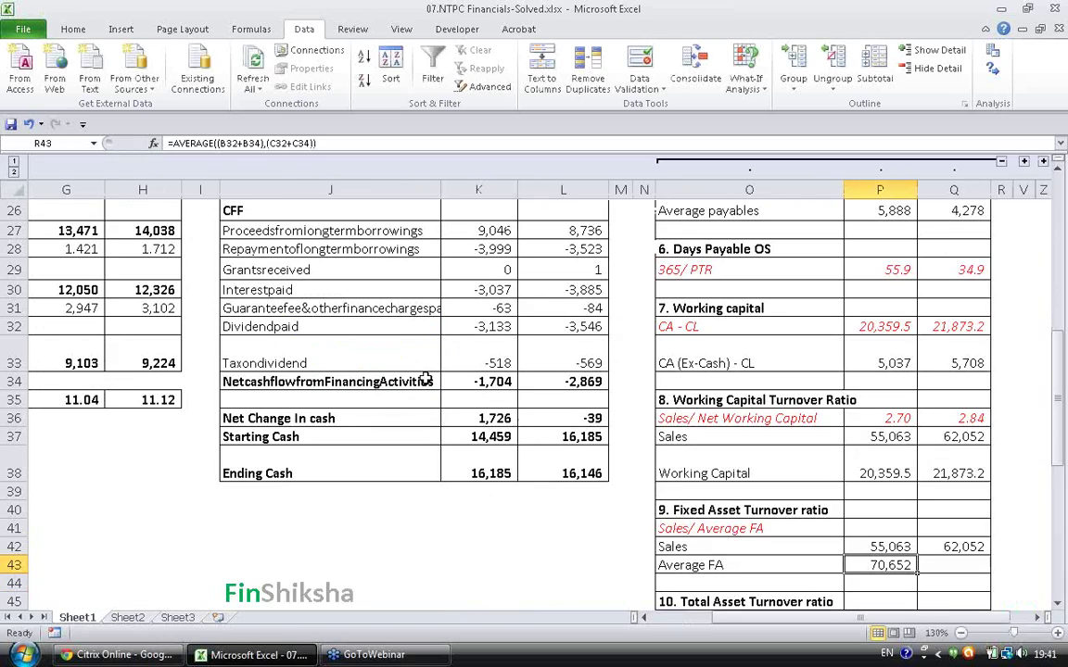
Copy the Average FA formula from P43 to Q43 for the second year
key("ctrl+c")
key("Right")
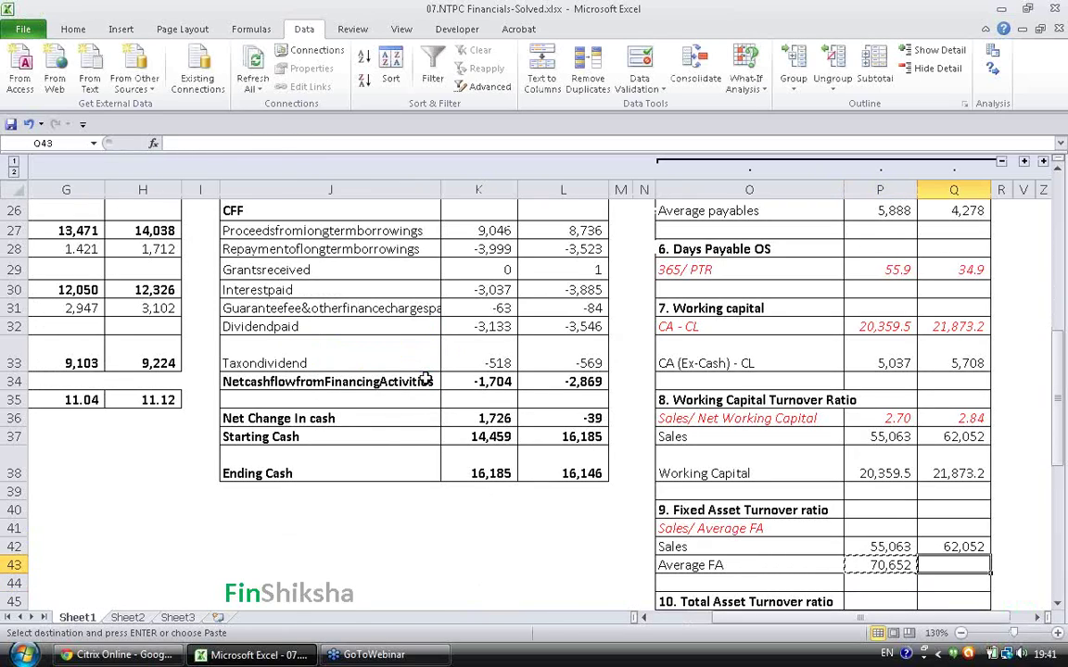
key("Return")
Calculate the Fixed Asset Turnover ratio in P41 as Sales over Average FA, =P42/P43, and copy the formula to Q41
key("Left")
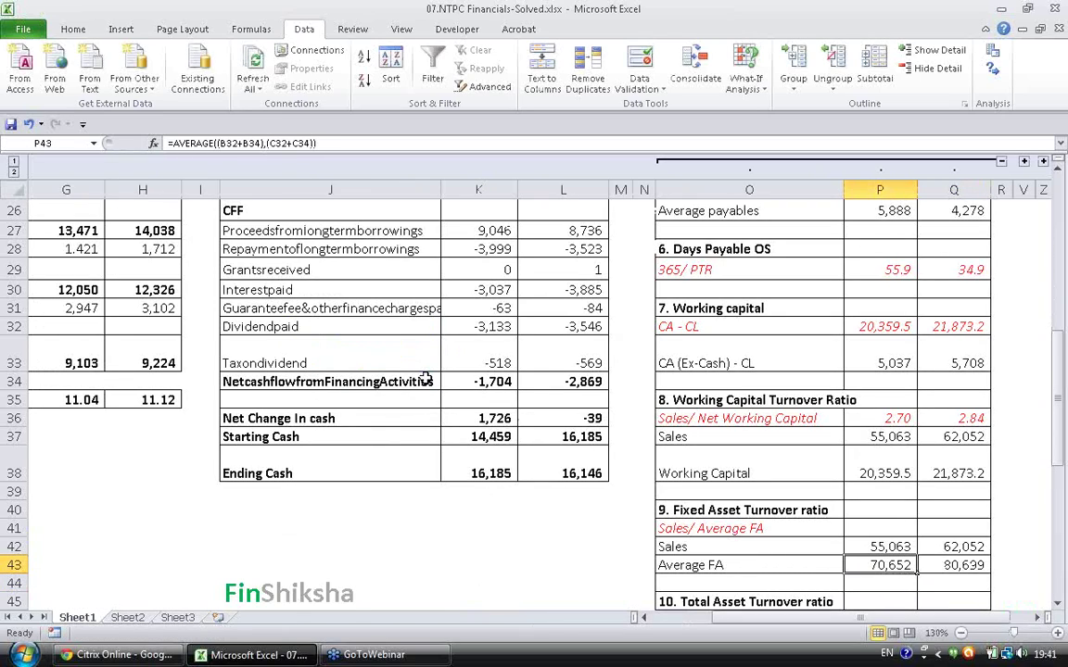
key("Up")
key("Up")
type("=")
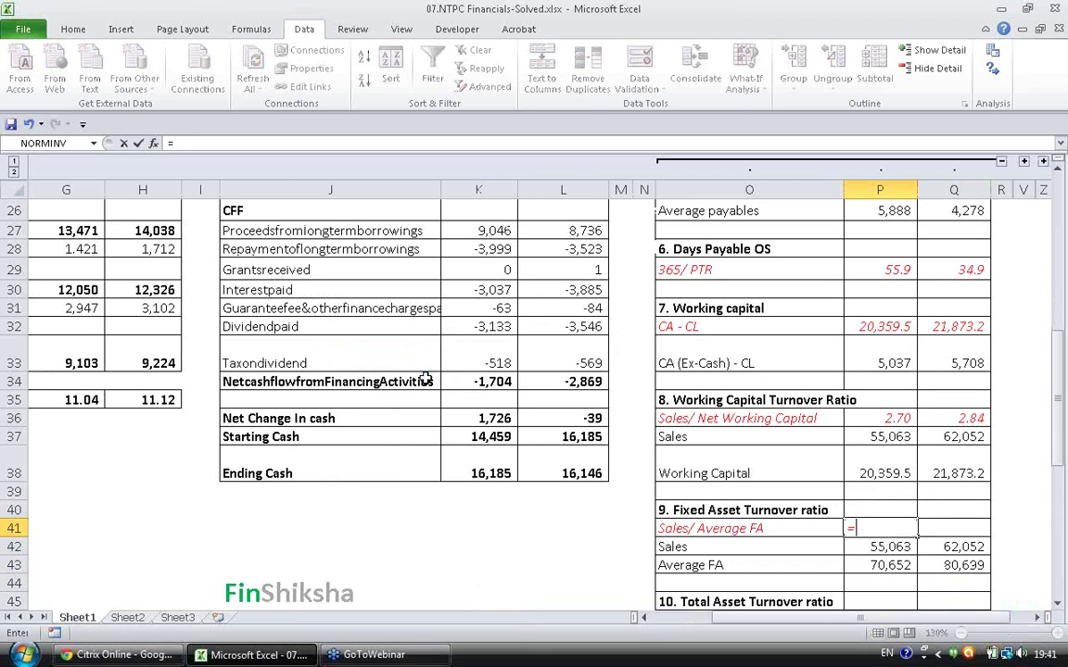
key("Down")
type("/")
key("Down")
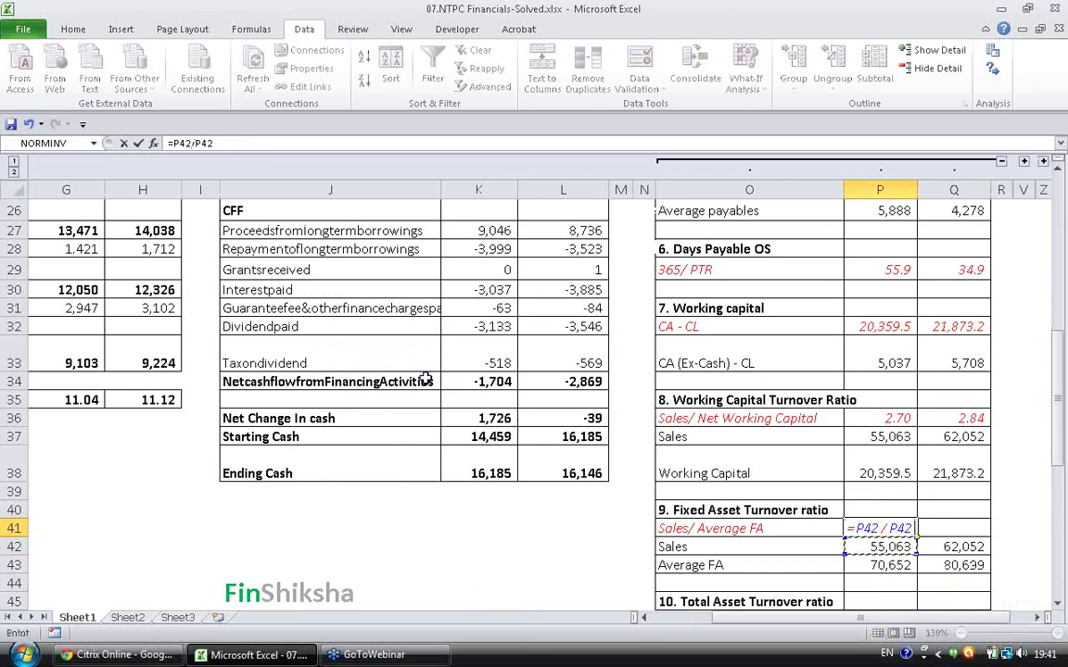
key("Down")
key("Tab")
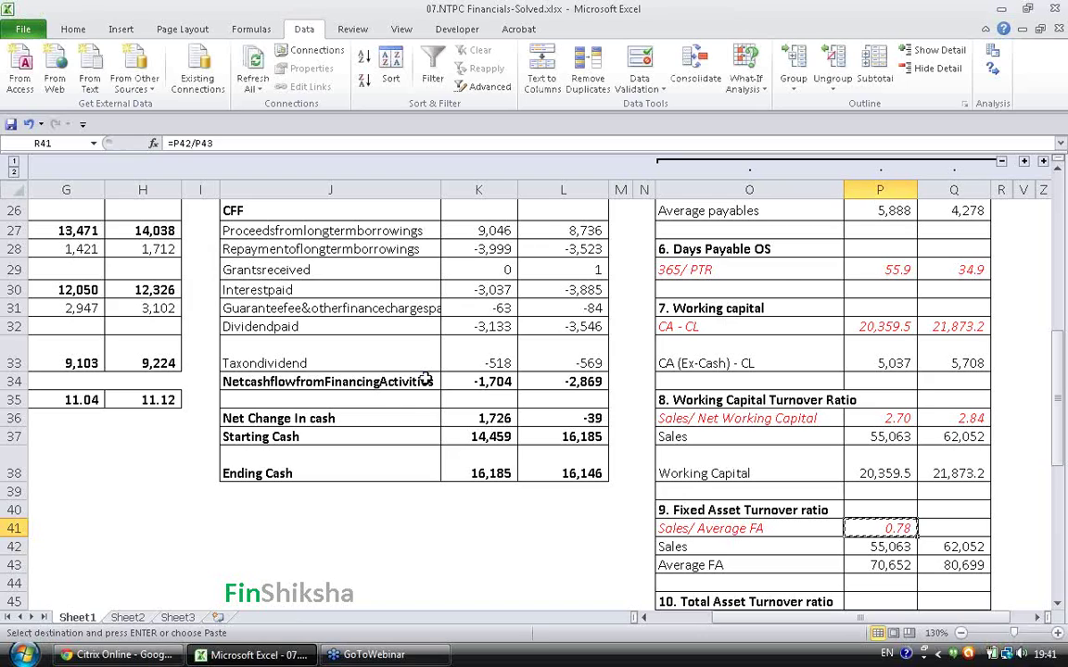
key("ctrl+r")
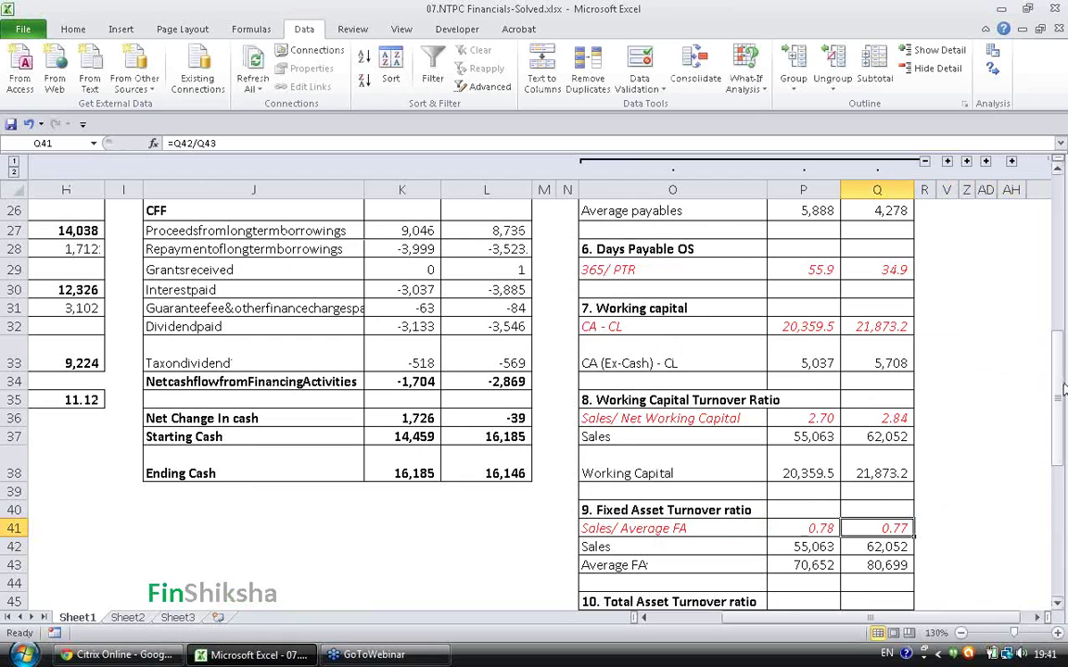
Compare the Sales and Average FA values of both years in the Fixed Asset Turnover ratio section
left_click(1033, 381)
left_click_drag(1061, 383, 1060, 424)
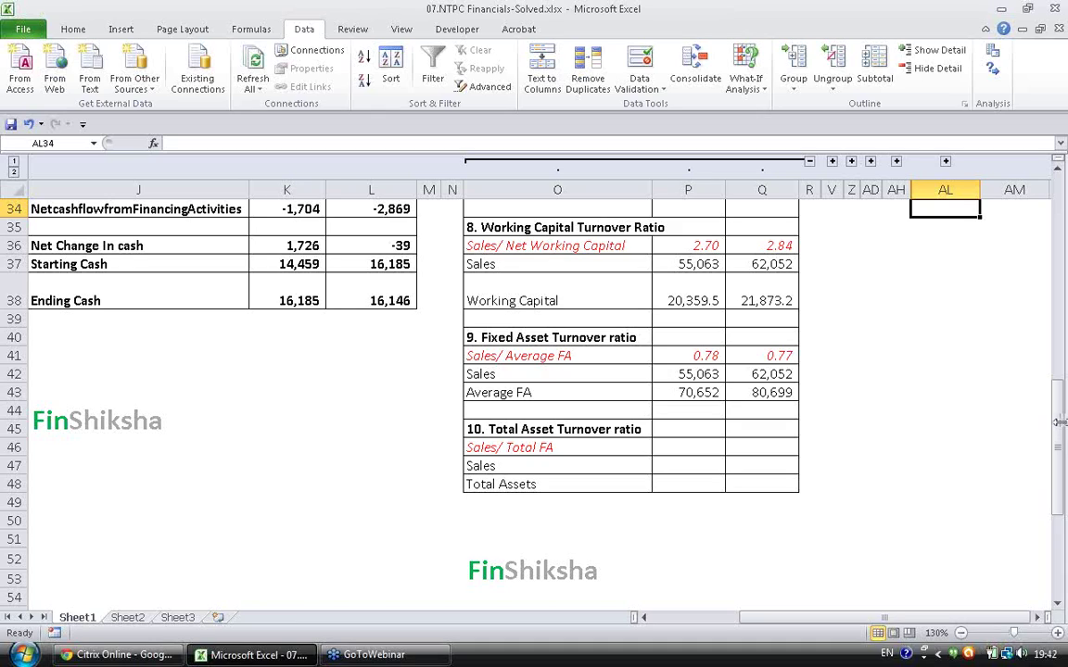
left_click_drag(702, 374, 776, 372)
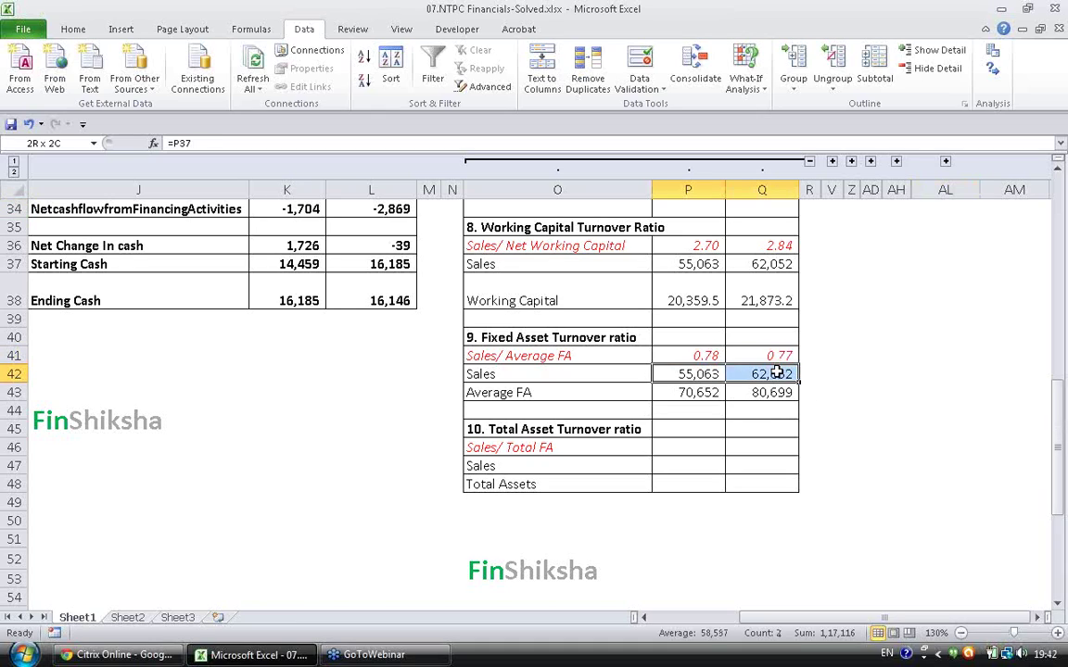
left_click_drag(706, 393, 758, 392)
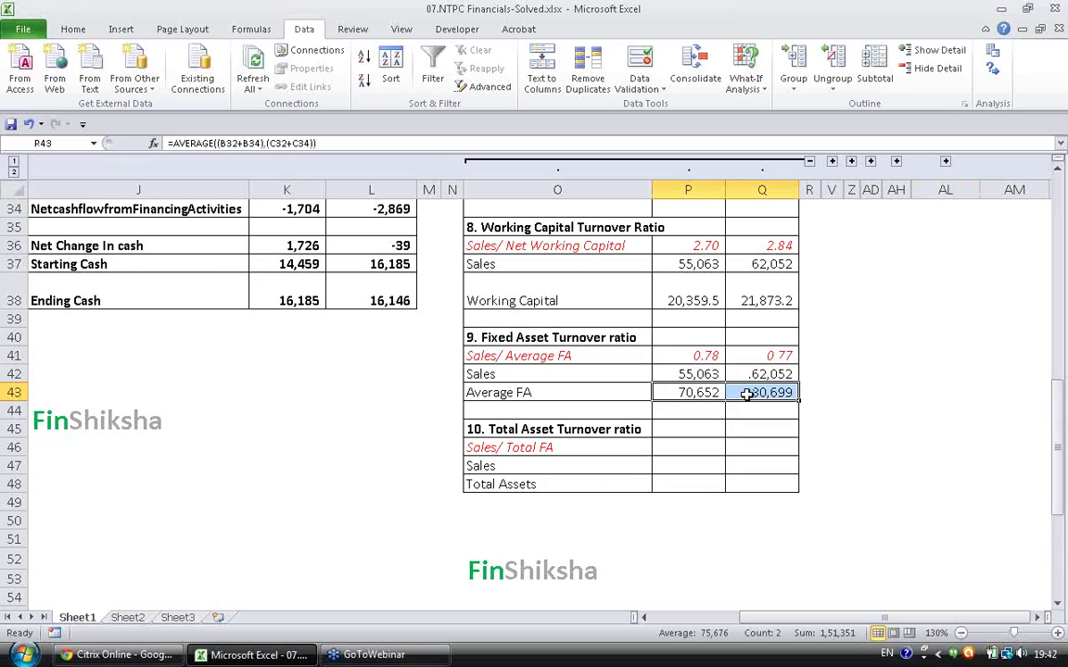